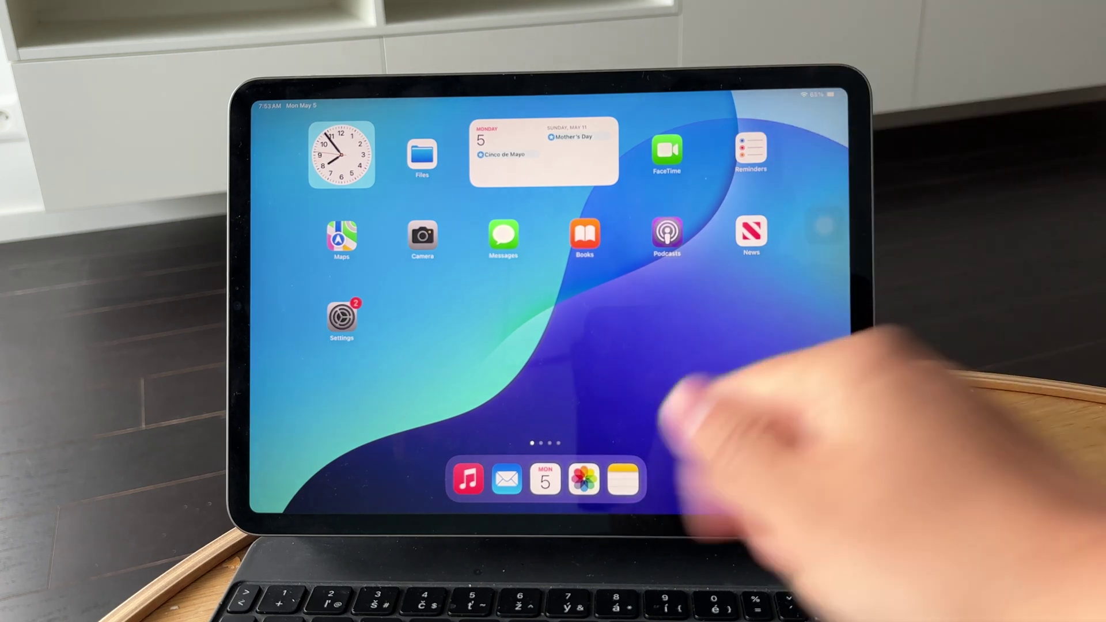
Open the App Switcher, scroll through the running app cards, and swipe the Files card away
left_click_drag(484, 518, 510, 294)
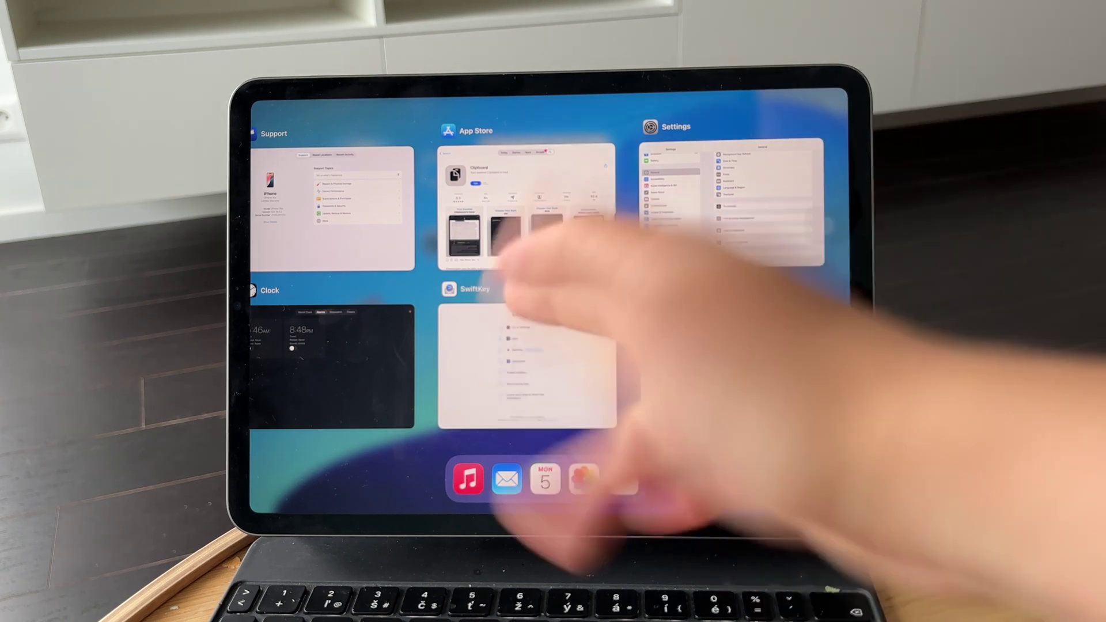
left_click_drag(683, 371, 815, 372)
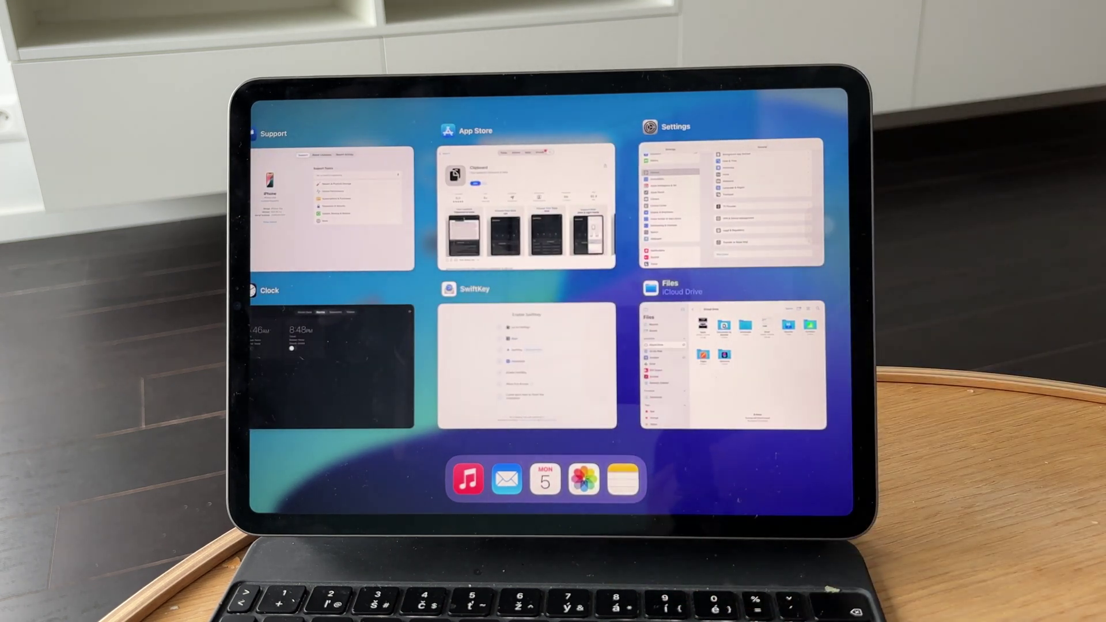
left_click_drag(839, 329, 472, 329)
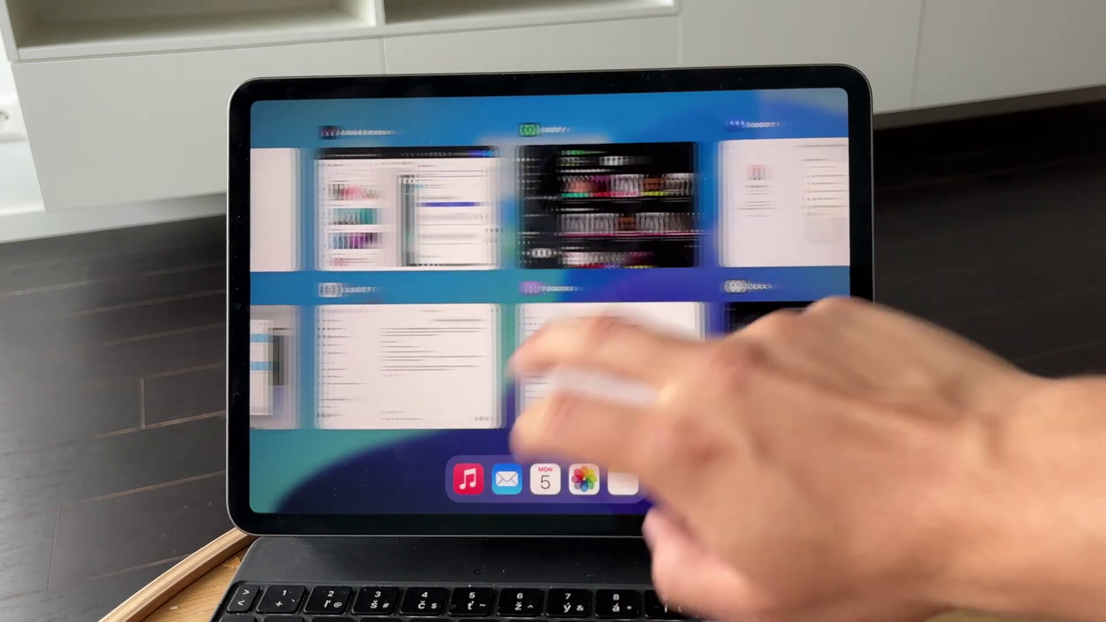
left_click_drag(571, 371, 371, 320)
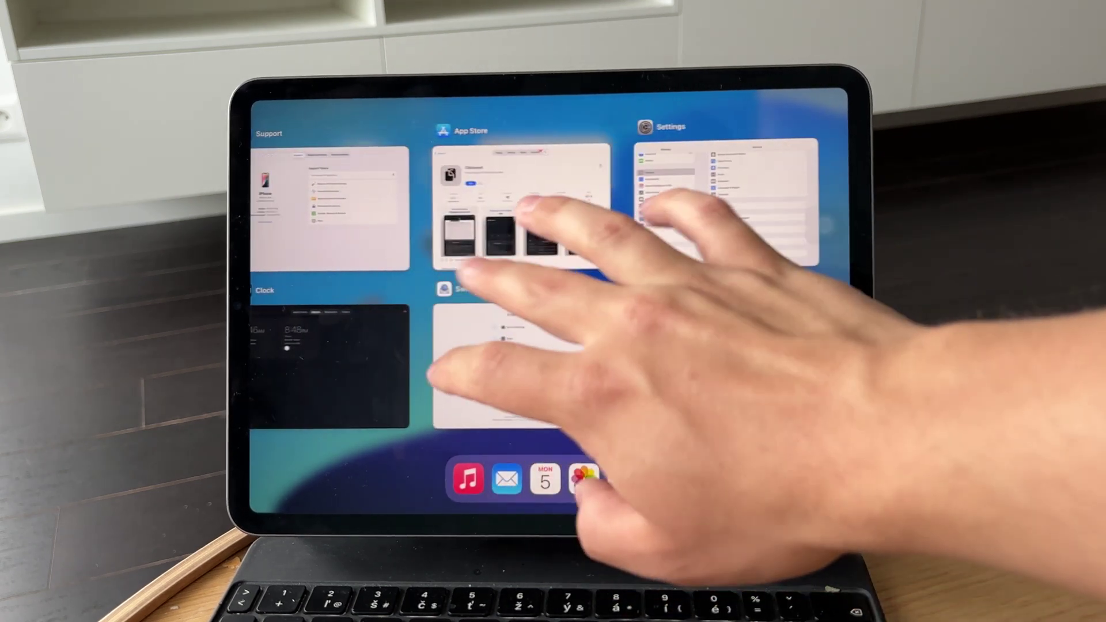
mouse_move(519, 260)
left_mouse_down()
mouse_move(718, 273)
mouse_move(519, 389)
left_mouse_up()
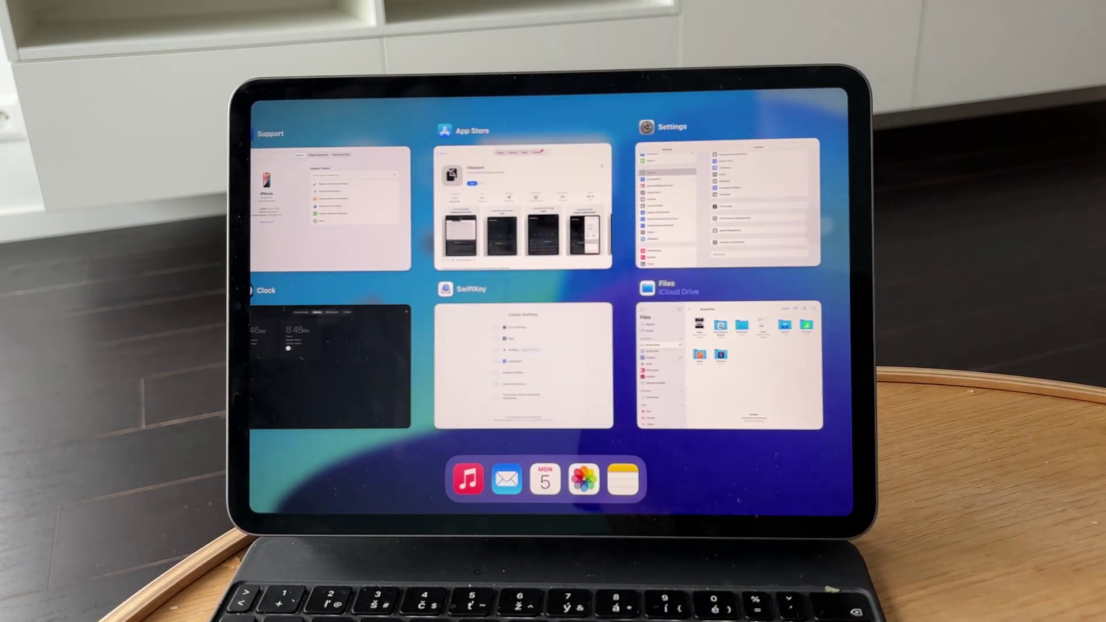
Swipe up the Files, SwiftKey, Settings and one other app card to close them
left_click_drag(729, 363, 735, 216)
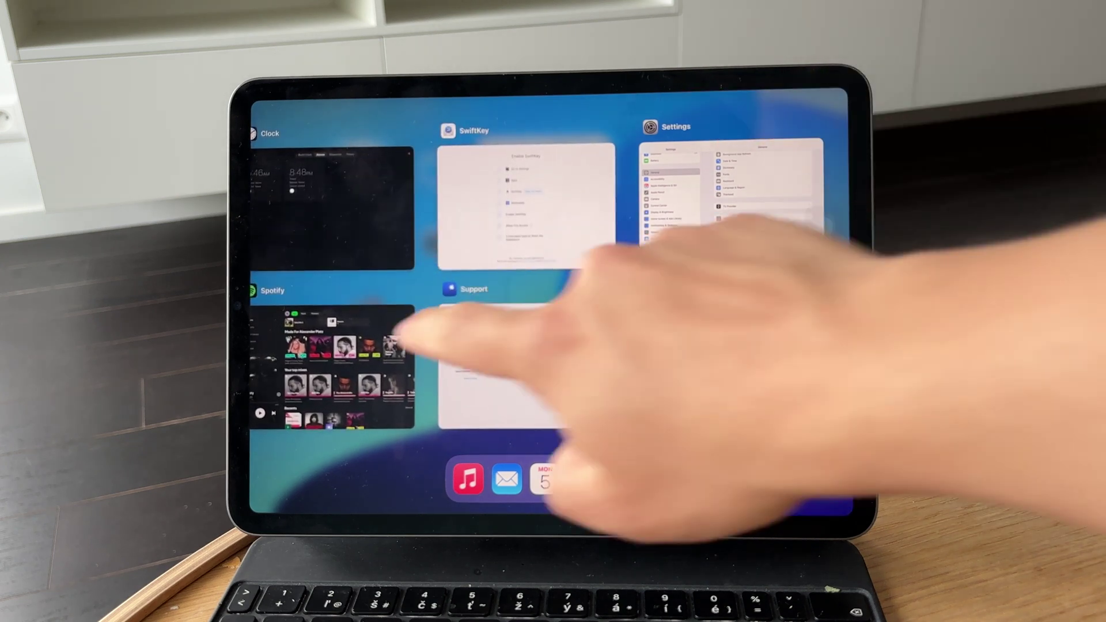
left_click_drag(433, 338, 393, 96)
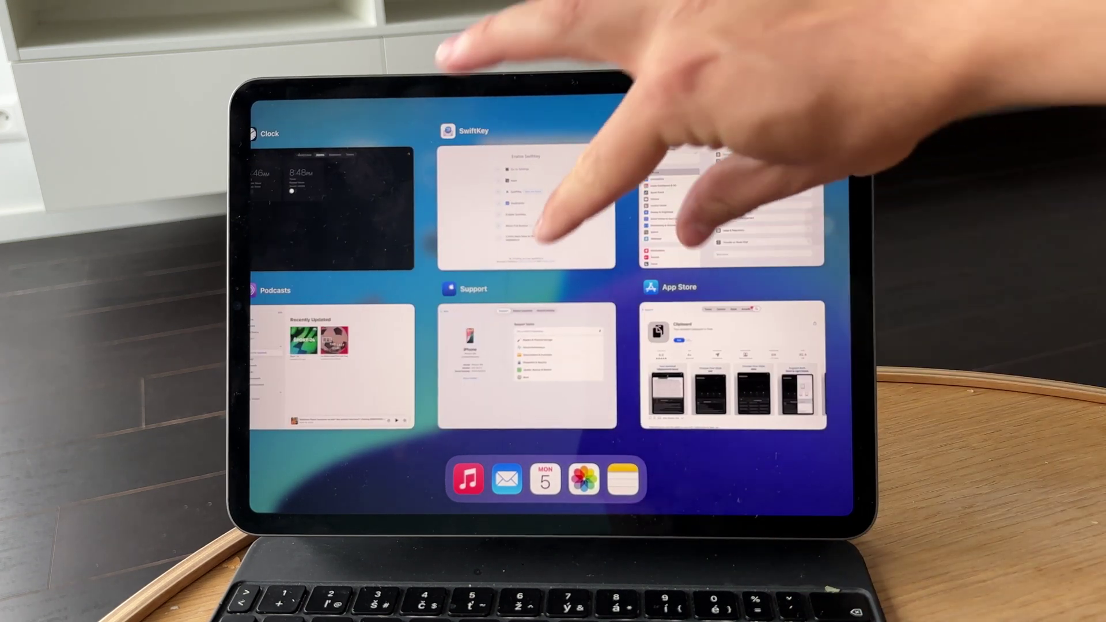
left_click_drag(623, 225, 622, 52)
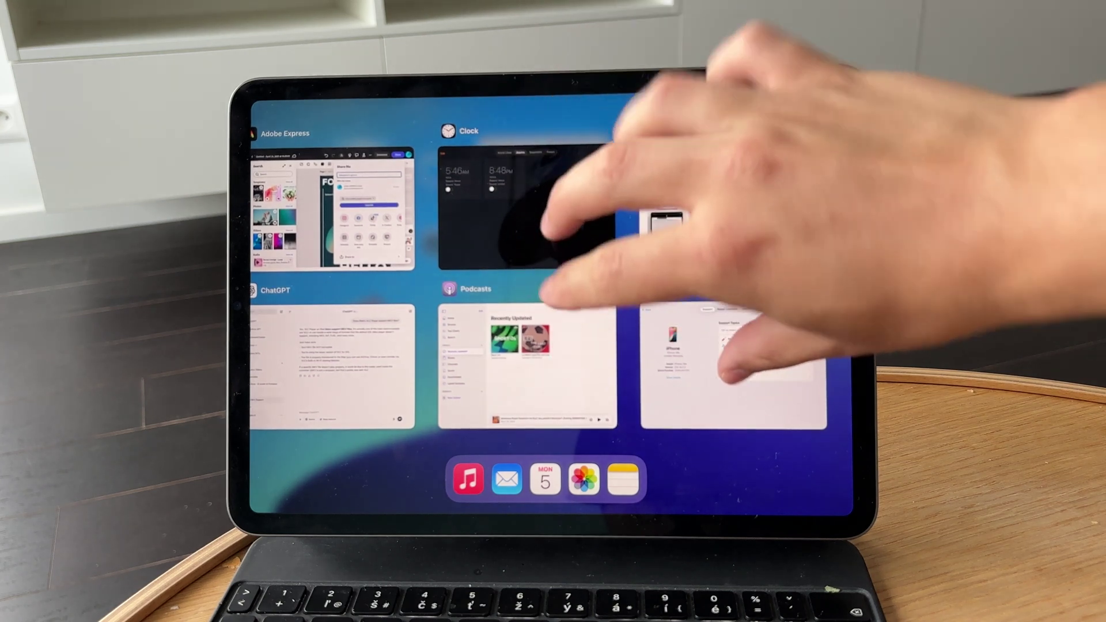
Tap an empty spot below the app cards to return to the Home Screen
left_click(796, 489)
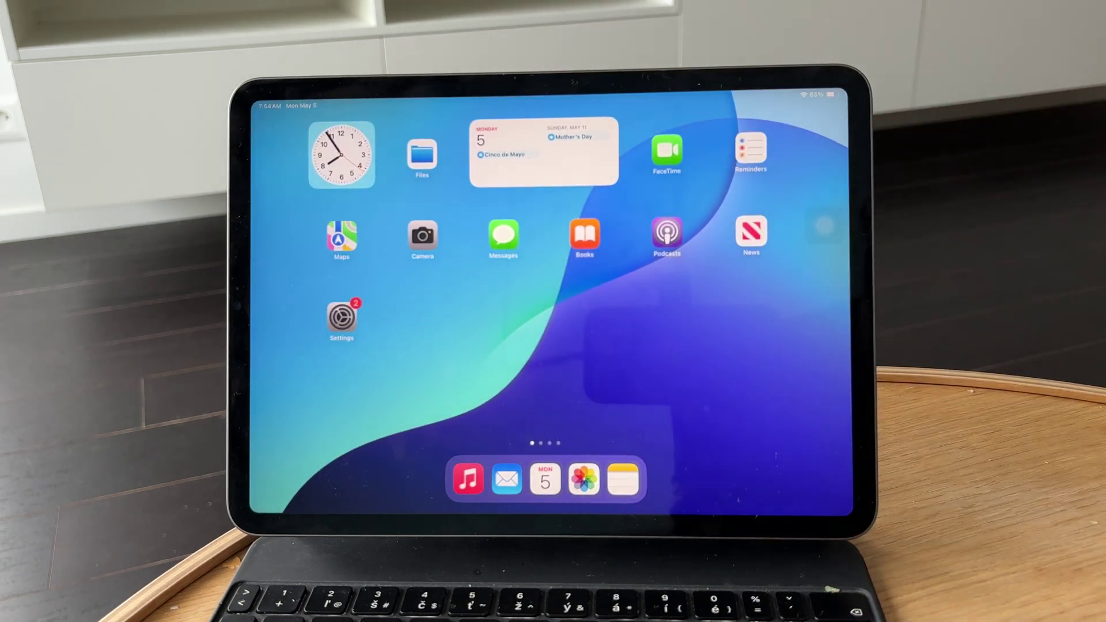